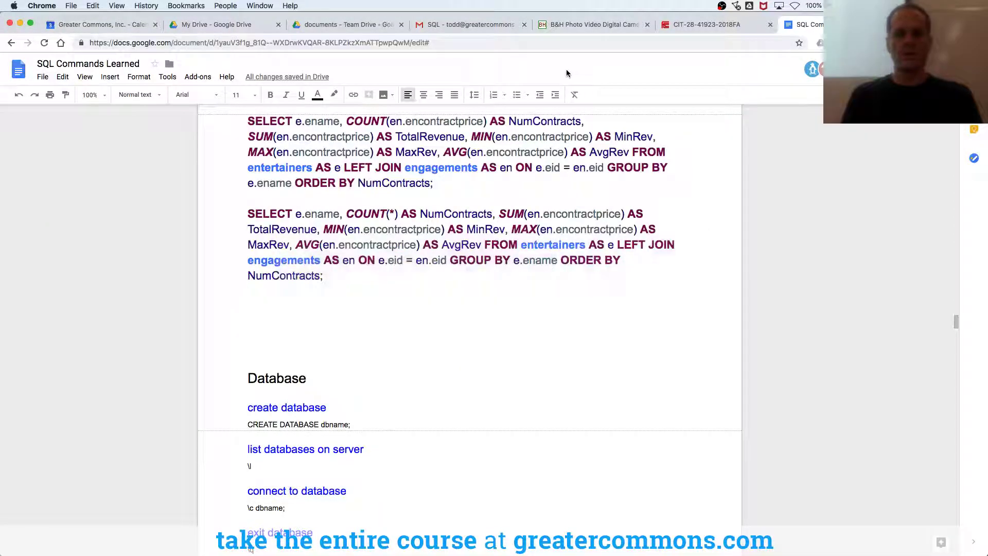
key("super+Tab")
Try dropping the entertainers table in psql, which errors.
key("Tab")
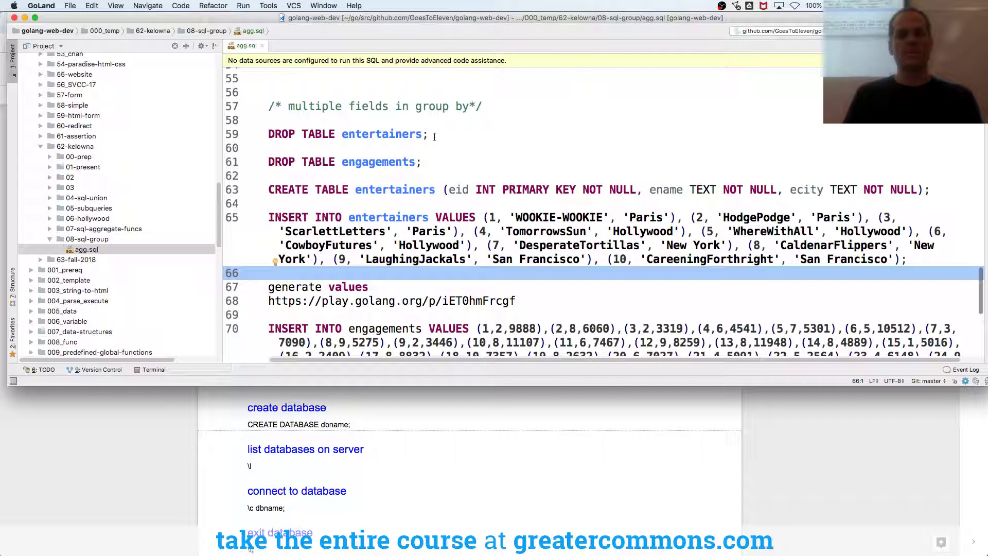
key("super+Tab")
key("Tab")
key("Tab")
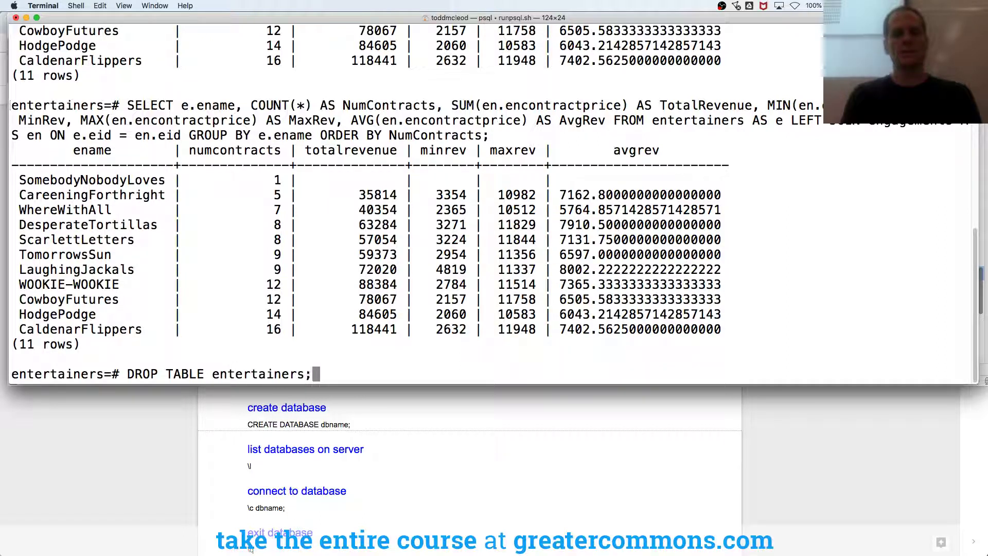
key("Return")
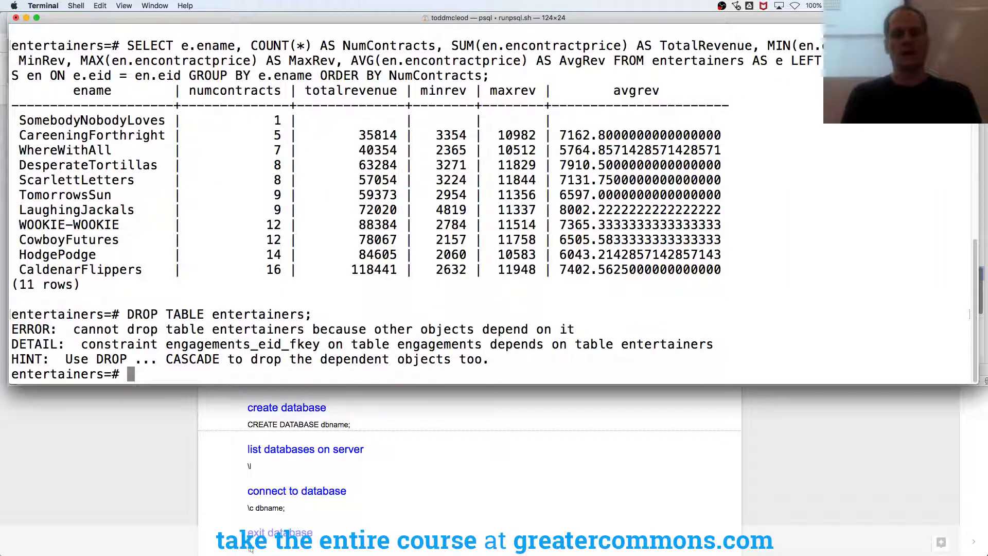
type("\\d")
List the tables with \d, then drop engagements and entertainers.
key("Return")
type("DROP TABLE engagements")
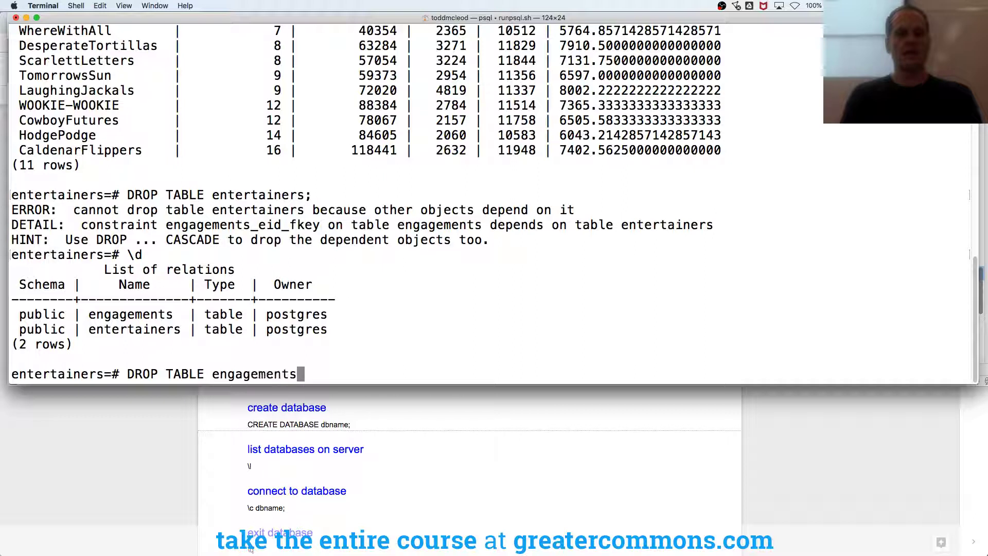
type(";")
key("Return")
type("DROP TABLE entertainers;")
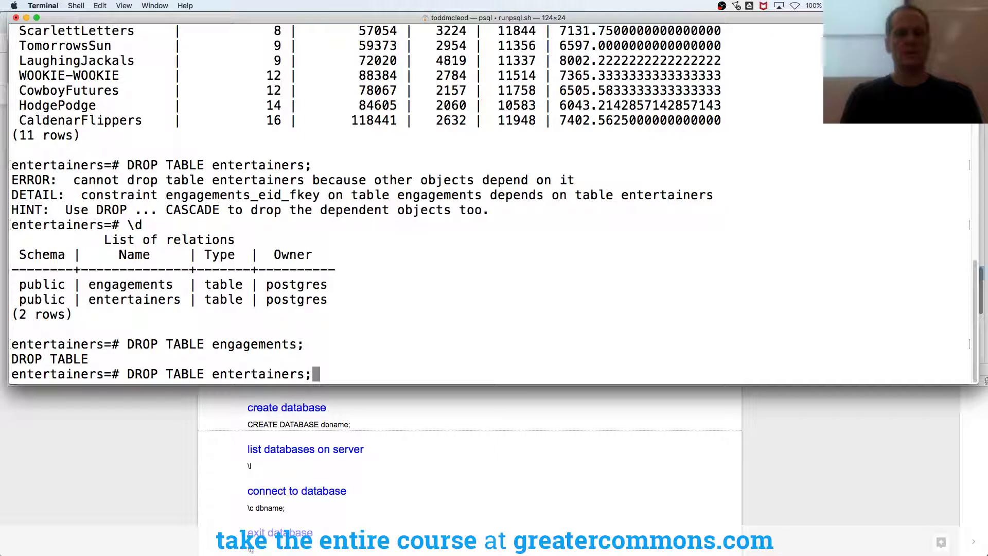
key("Return")
Move DROP TABLE engagements above DROP TABLE entertainers in agg.sql.
key("super+Tab")
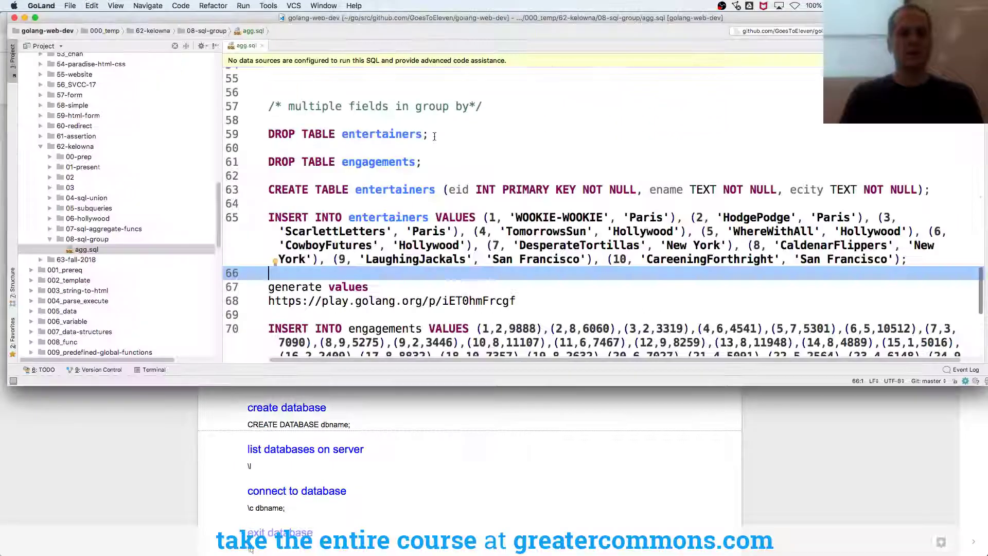
key("Up")
key("Up")
key("Up")
key("Up")
key("Up")
key("Up")
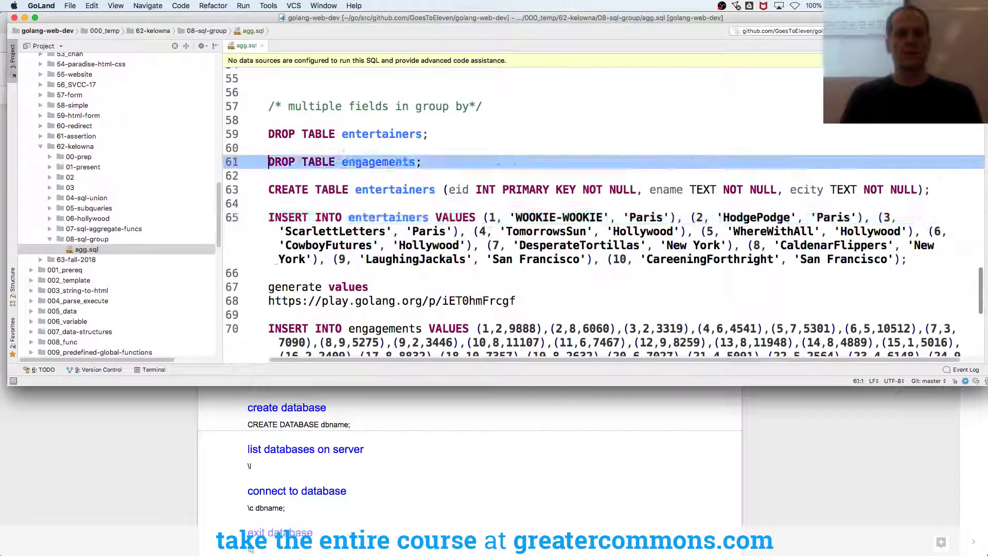
key("alt+shift+Up")
key("alt+shift+Up")
key("Down")
key("alt+shift+Down")
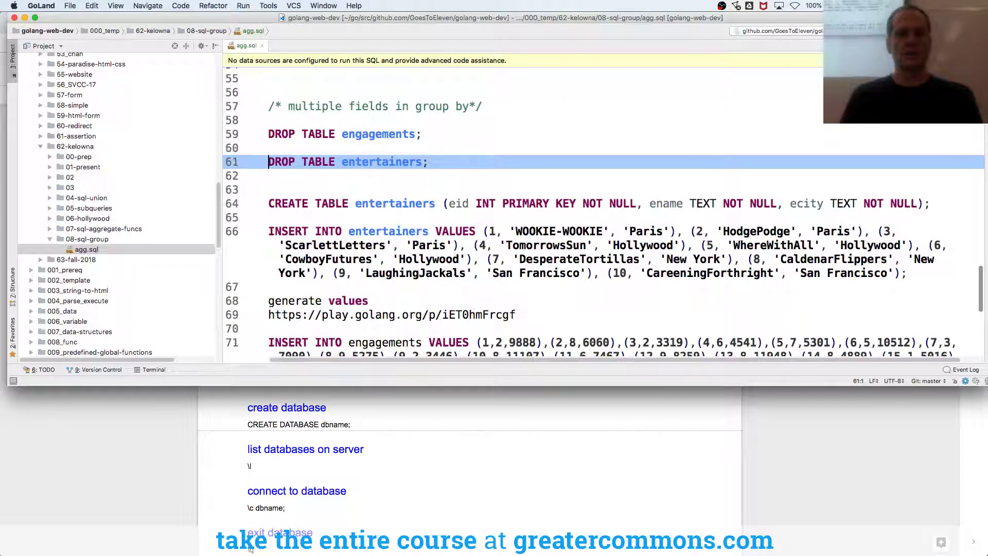
key("Down")
Run the CREATE TABLE entertainers statement, with its city column, in psql.
key("super+Tab")
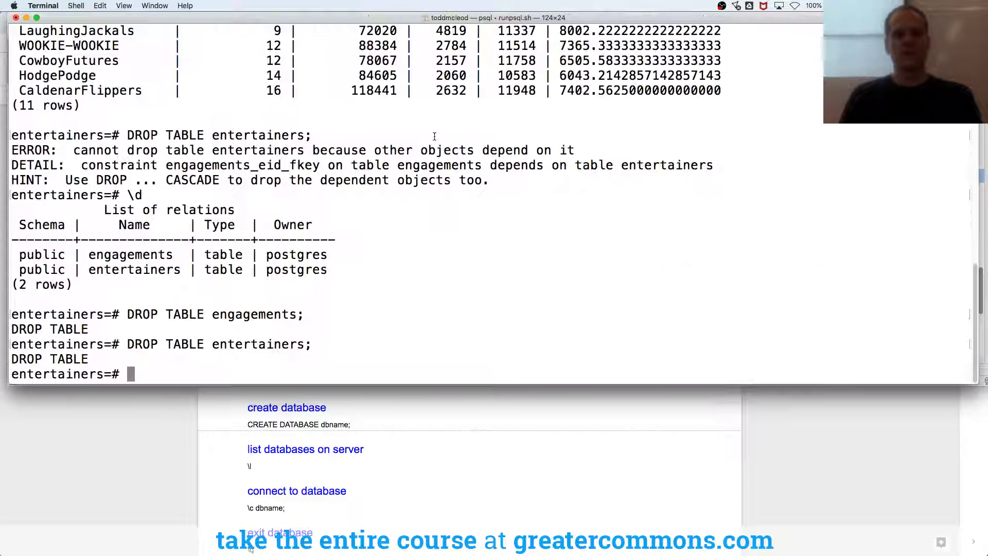
key("super+Tab")
key("Down")
key("shift+End")
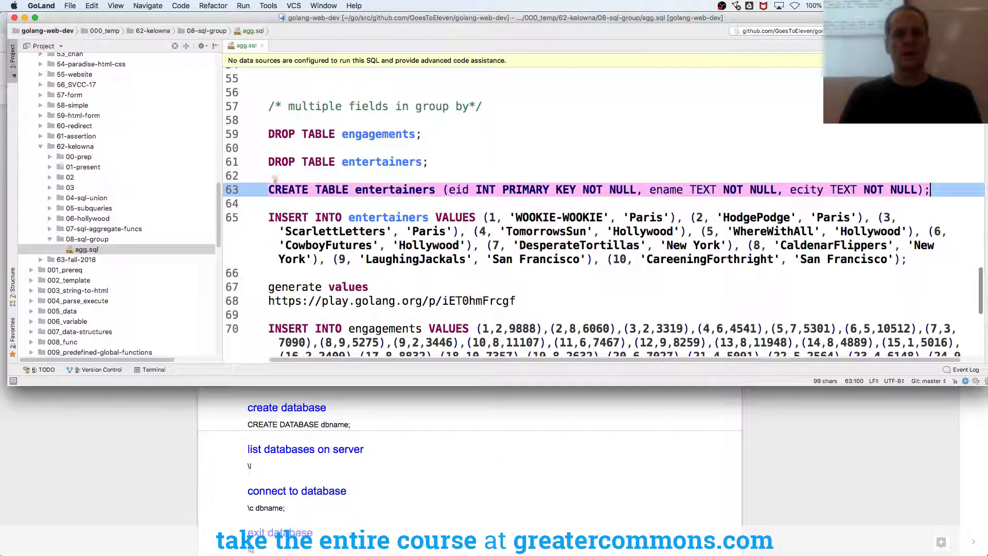
key("super+c")
key("super+Tab")
key("super+v")
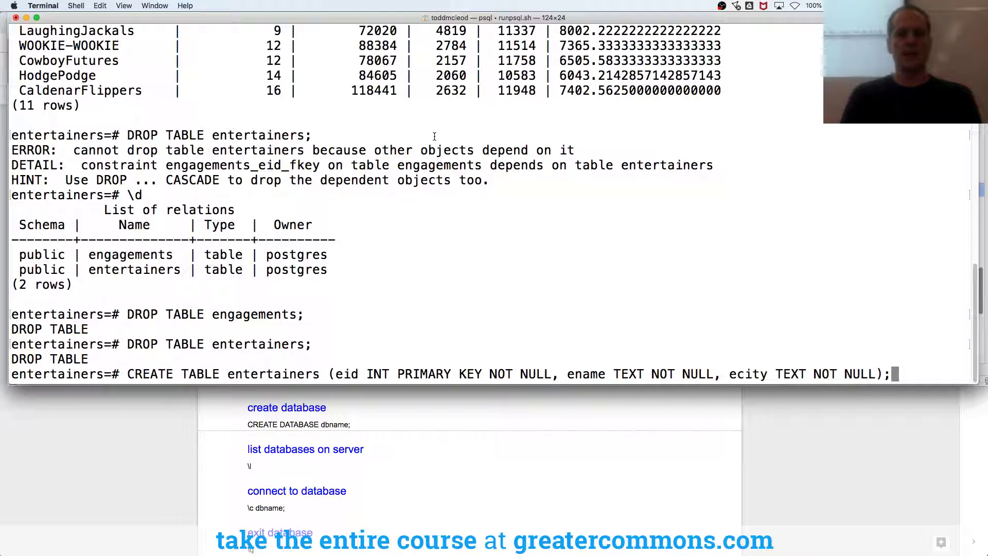
key("Return")
Run the entertainers INSERT in psql, adding ten entertainers.
key("super+Tab")
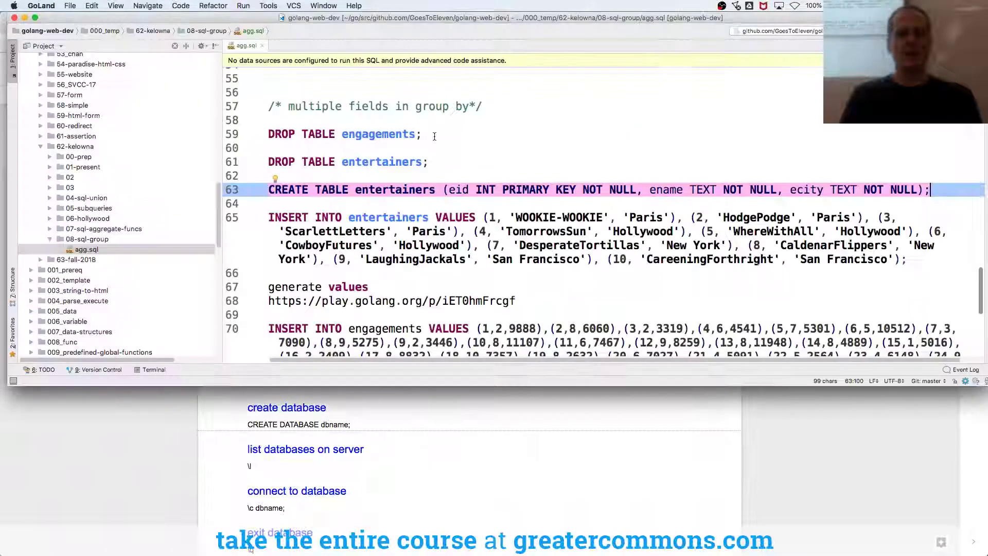
key("Down")
key("Down")
key("shift+End")
key("shift+End")
key("shift+End")
key("shift+End")
key("shift+End")
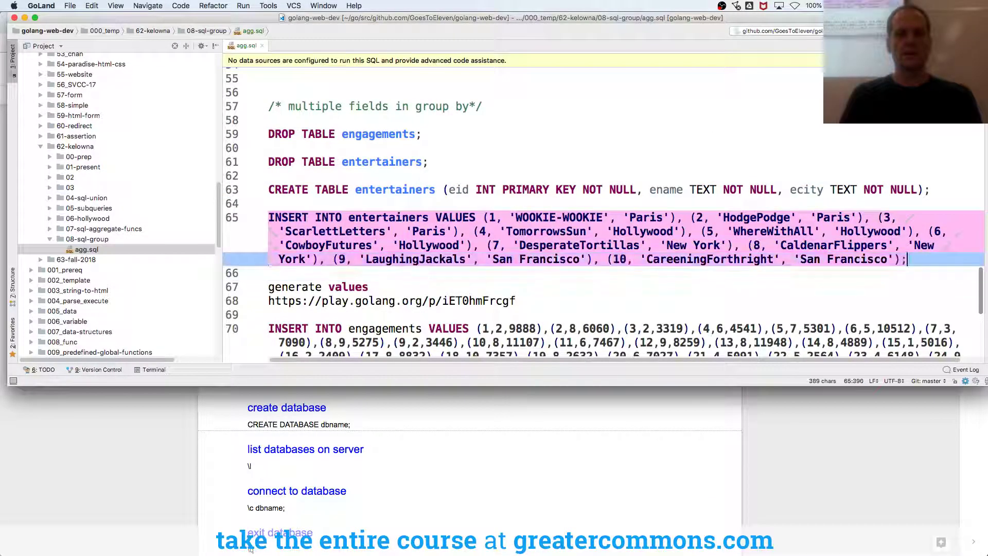
key("super+c")
key("super+Tab")
key("super+v")
key("Return")
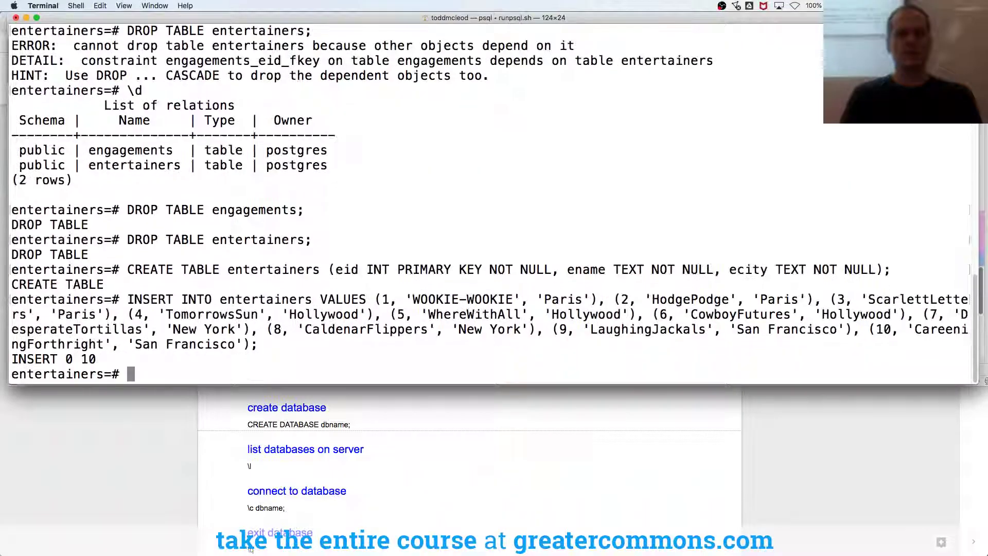
Select the engagements INSERT statement in agg.sql, ending at its semicolon.
key("super+Tab")
key("Down")
key("Down")
key("Down")
key("Down")
key("Down")
key("shift+End")
key("shift+End")
key("Up")
key("Down")
key("shift+Down")
key("shift+Down")
key("shift+Down")
key("shift+Down")
key("shift+Down")
key("shift+Down")
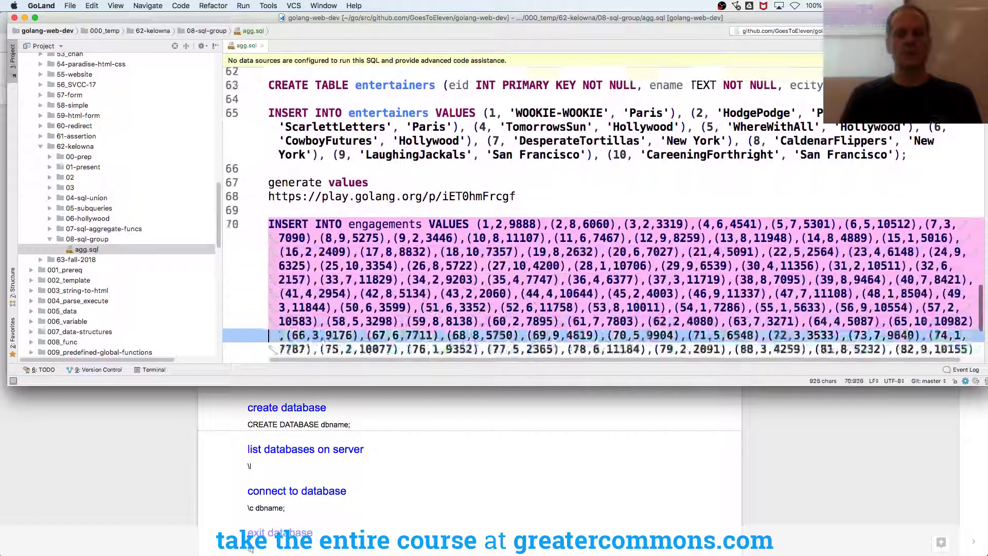
key("shift+Down")
key("shift+Down")
key("shift+Down")
key("shift+Up")
key("shift+Up")
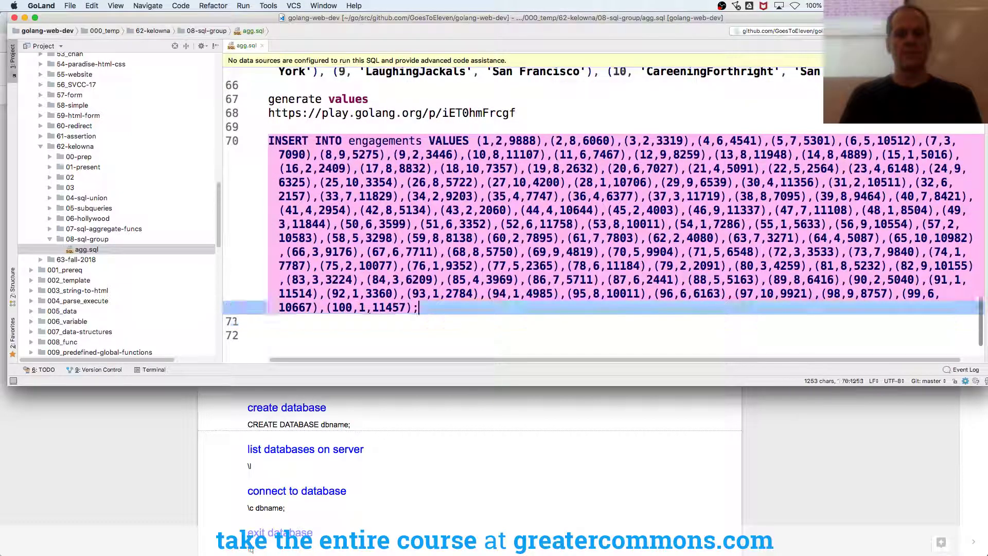
Run the engagements INSERT in psql, which fails because the table doesn't exist.
key("super+c")
key("super+Tab")
key("super+v")
key("Return")
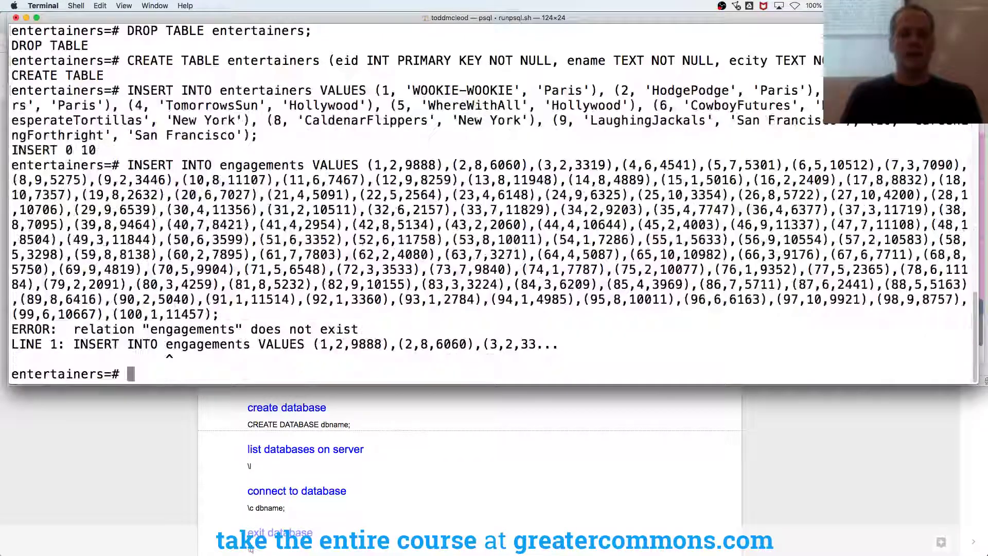
key("super+Tab")
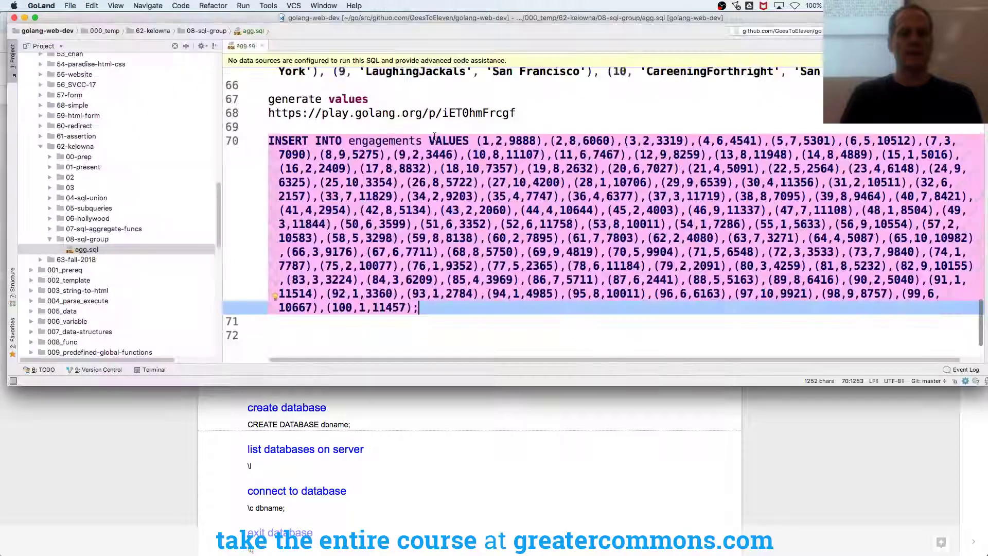
key("Up")
Paste the CREATE TABLE engagements definition at line 67, after the entertainers inserts.
key("Up")
key("Up")
key("Up")
key("Up")
key("Up")
key("Up")
key("Up")
key("Up")
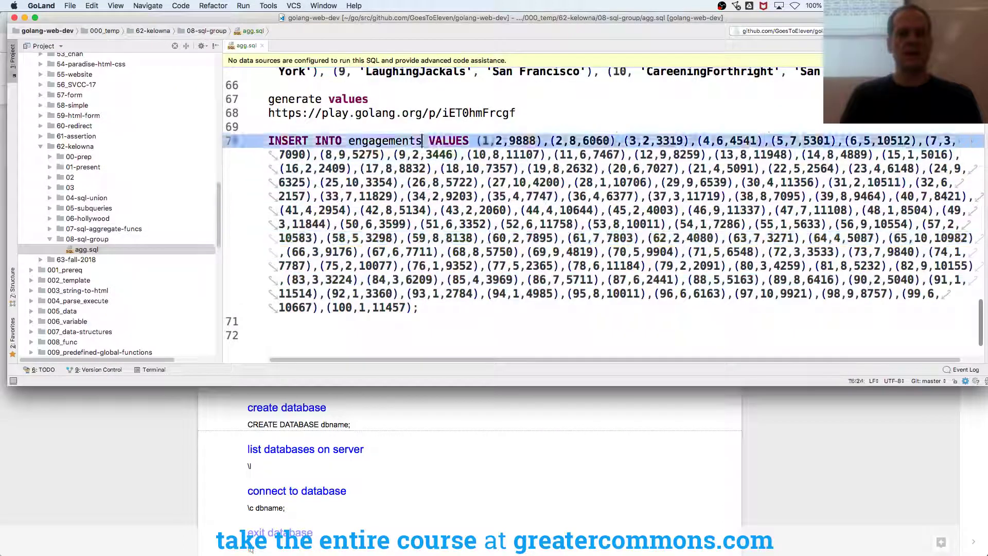
key("Up")
key("Up")
key("Up")
key("Up")
key("Up")
key("Up")
key("Up")
scroll(521, 208, "up", 3)
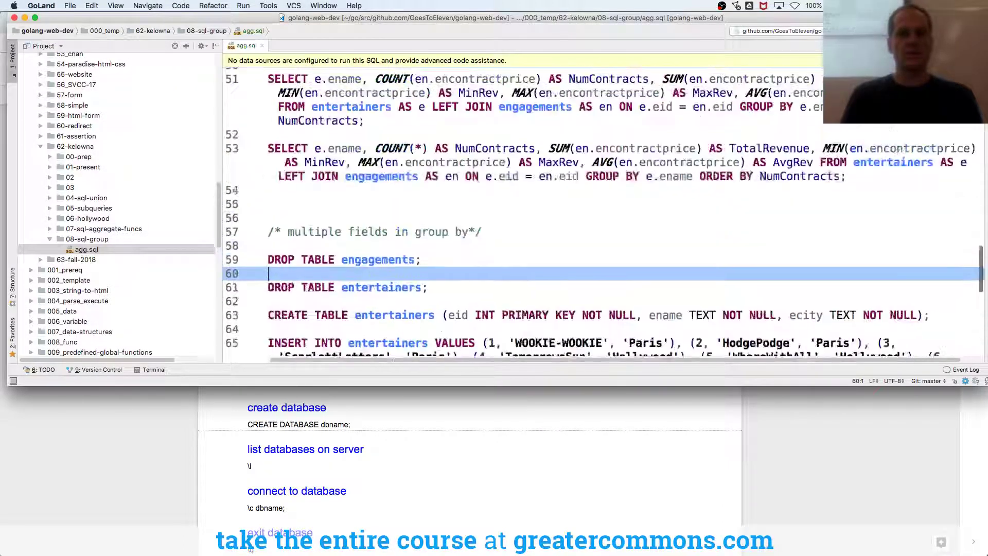
scroll(522, 209, "up", 3)
scroll(521, 209, "up", 2)
scroll(522, 208, "up", 3)
scroll(521, 208, "up", 3)
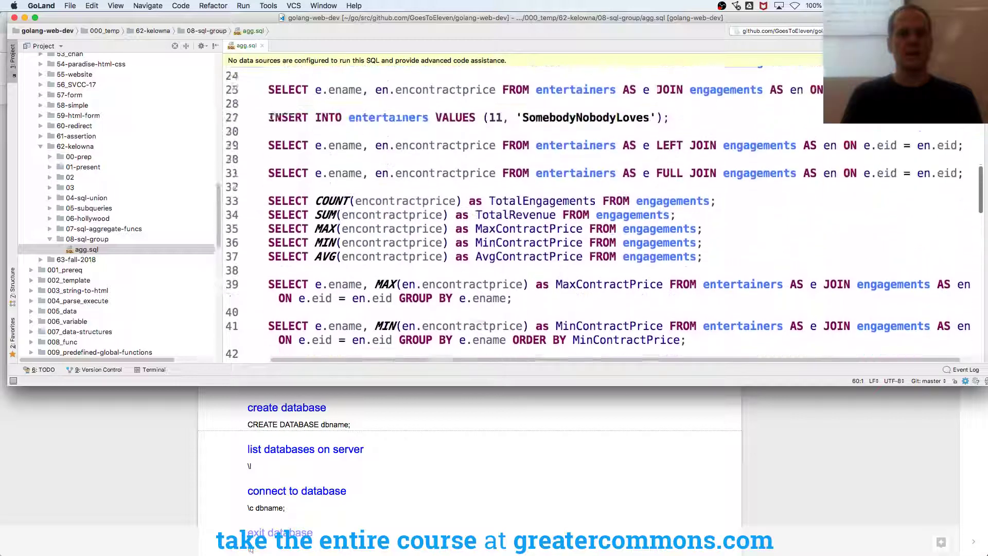
scroll(522, 209, "up", 3)
scroll(522, 208, "up", 3)
scroll(522, 209, "up", 2)
scroll(429, 149, "up", 3)
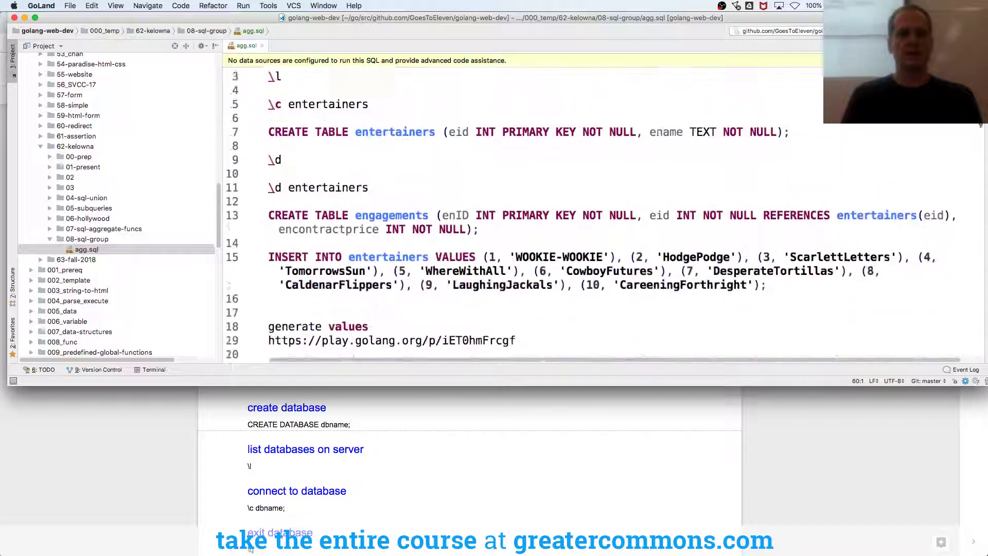
scroll(428, 149, "up", 1)
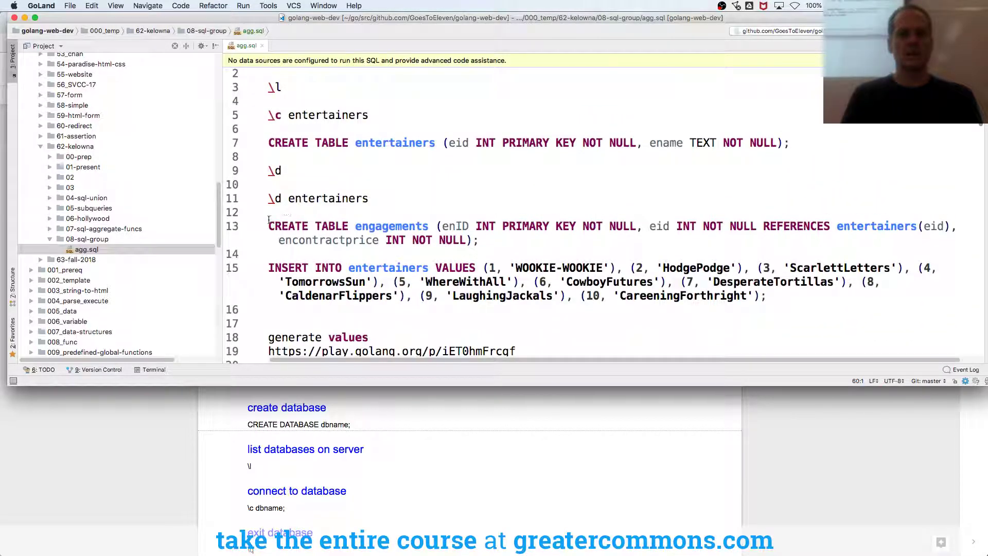
key("shift+End")
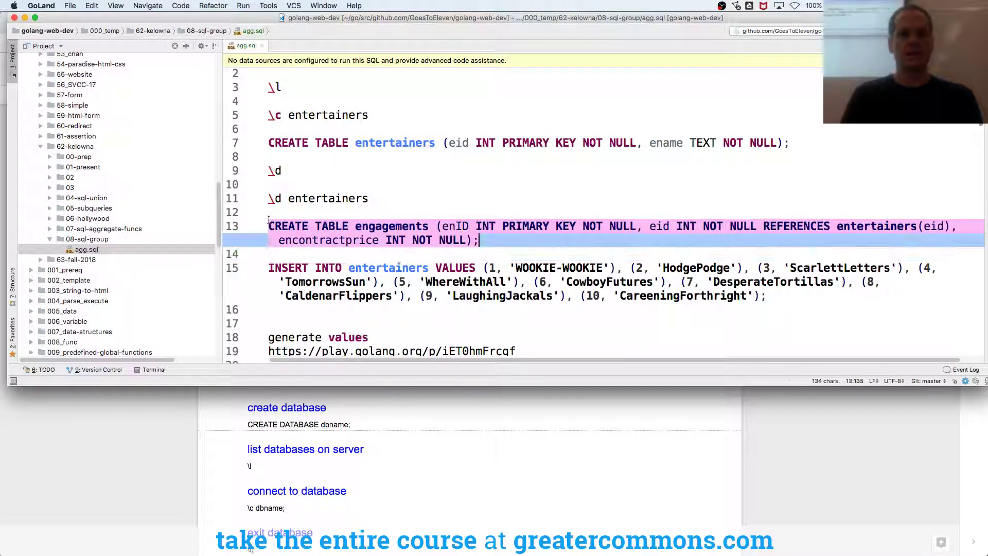
scroll(522, 208, "down", 10)
scroll(521, 209, "down", 10)
scroll(521, 208, "down", 5)
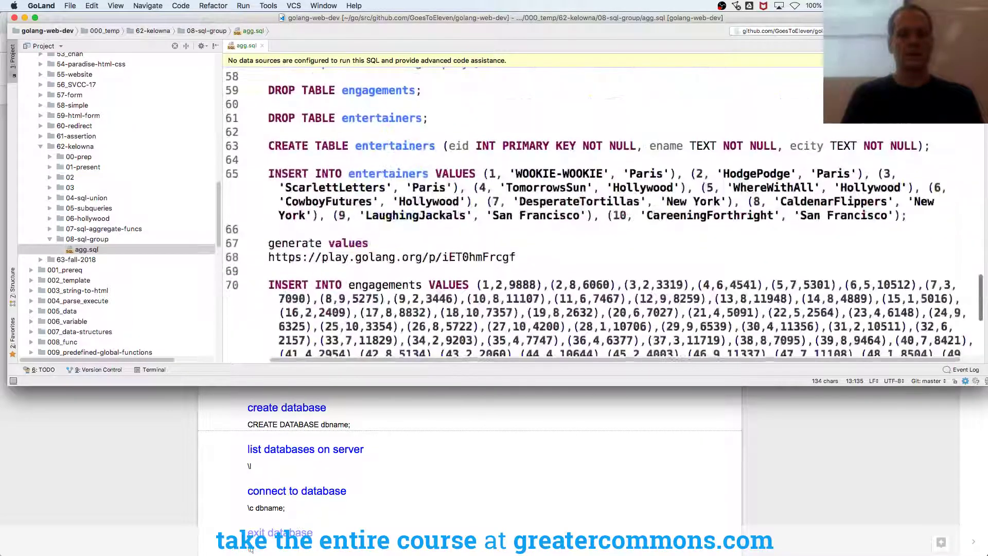
scroll(522, 209, "down", 4)
scroll(402, 224, "up", 2)
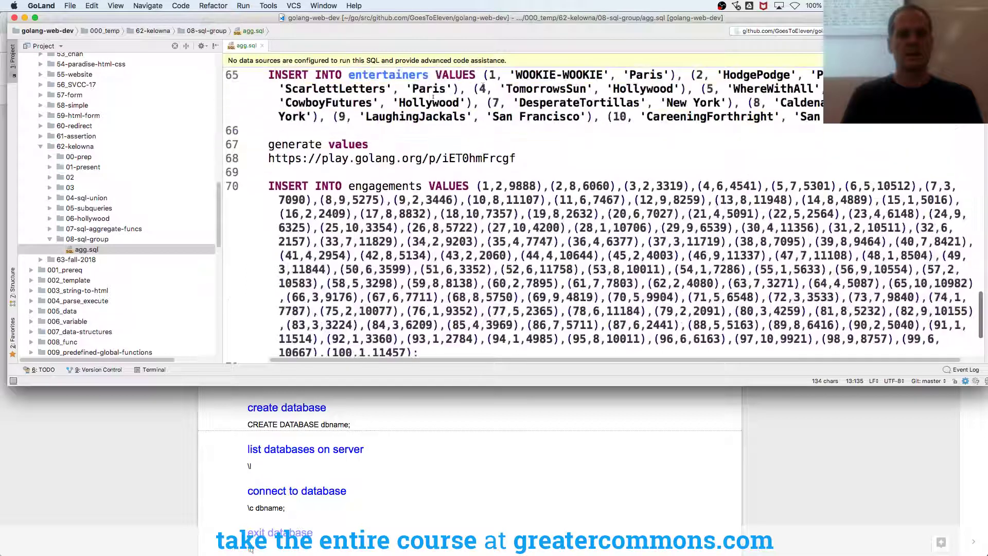
left_click(368, 132)
key("Return")
key("super+v")
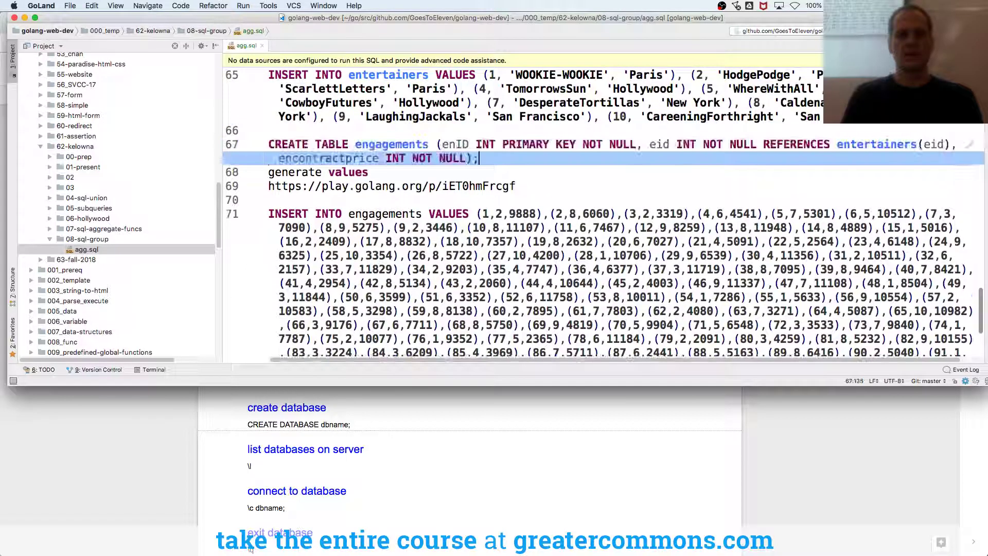
key("Return")
Create the engagements table in psql from the pasted definition.
key("shift+Up")
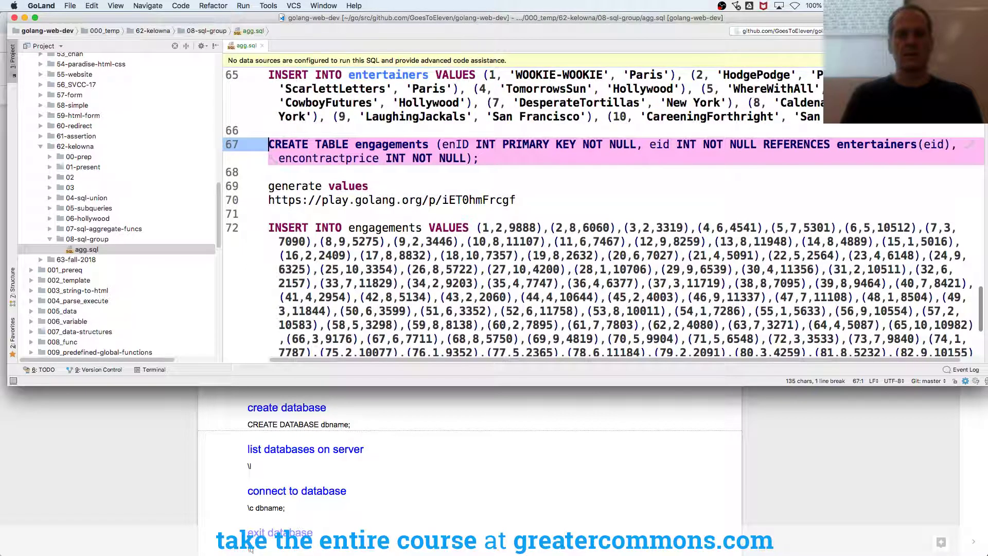
key("super+Tab")
key("super+v")
key("Return")
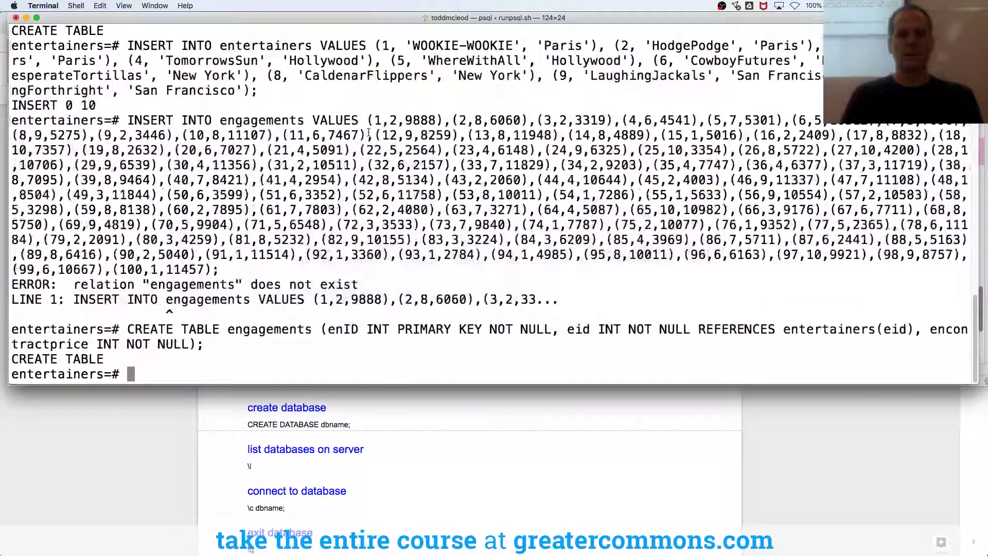
Re-run the engagements INSERT in psql to load the engagement rows, then clear the screen.
key("super+Tab")
key("super+Tab")
key("Up")
key("Up")
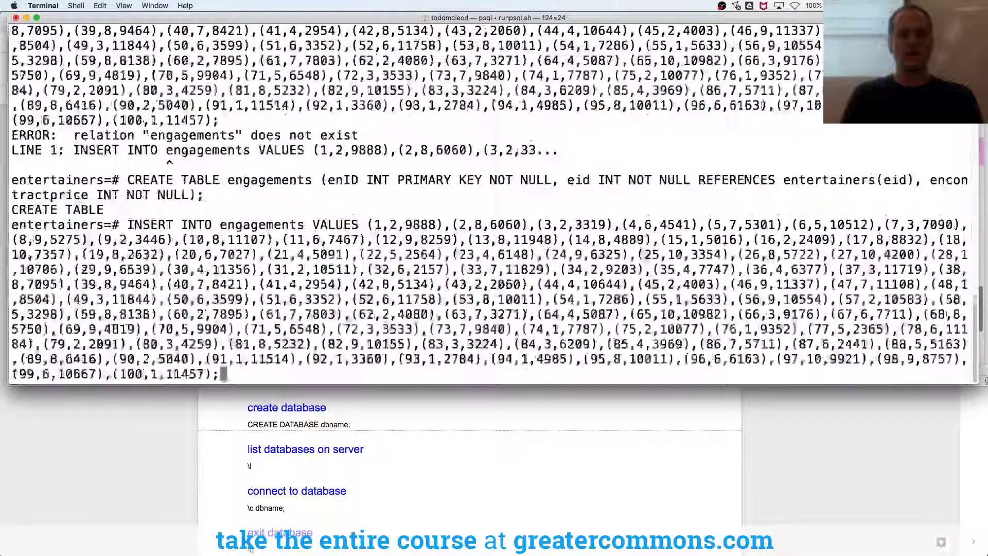
key("Return")
key("super+Tab")
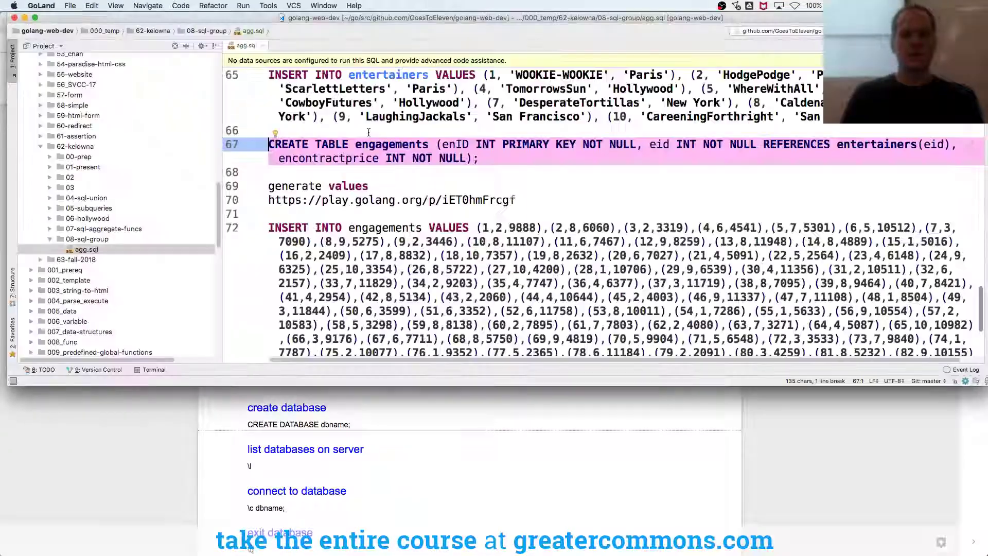
key("super+Tab")
key("super+k")
key("super+Tab")
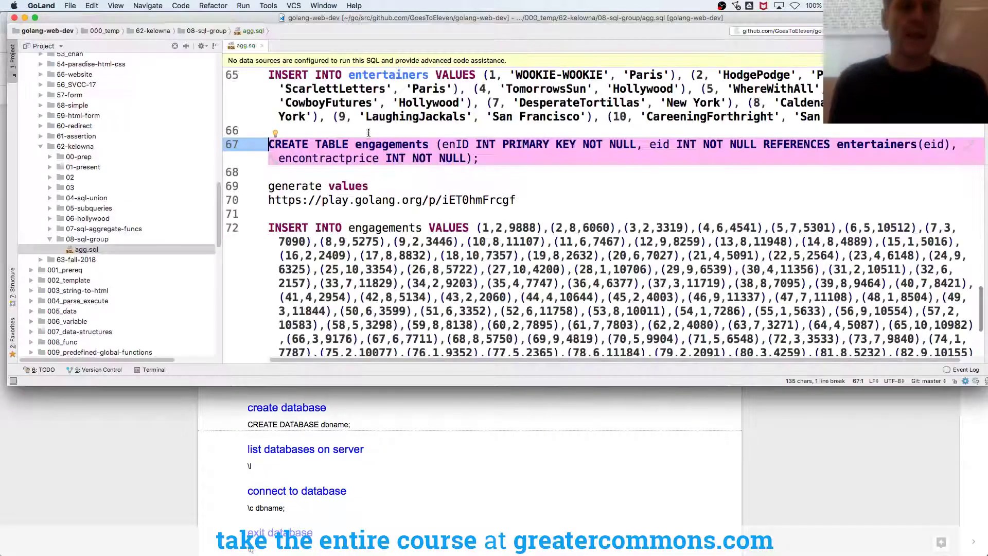
scroll(368, 134, "down", 5)
scroll(368, 133, "up", 4)
scroll(374, 210, "up", 3)
scroll(373, 210, "up", 2)
scroll(374, 210, "up", 4)
scroll(373, 212, "up", 1)
Paste a copy of the line-53 aggregate contracts query at line 74.
left_click_drag(863, 193, 262, 157)
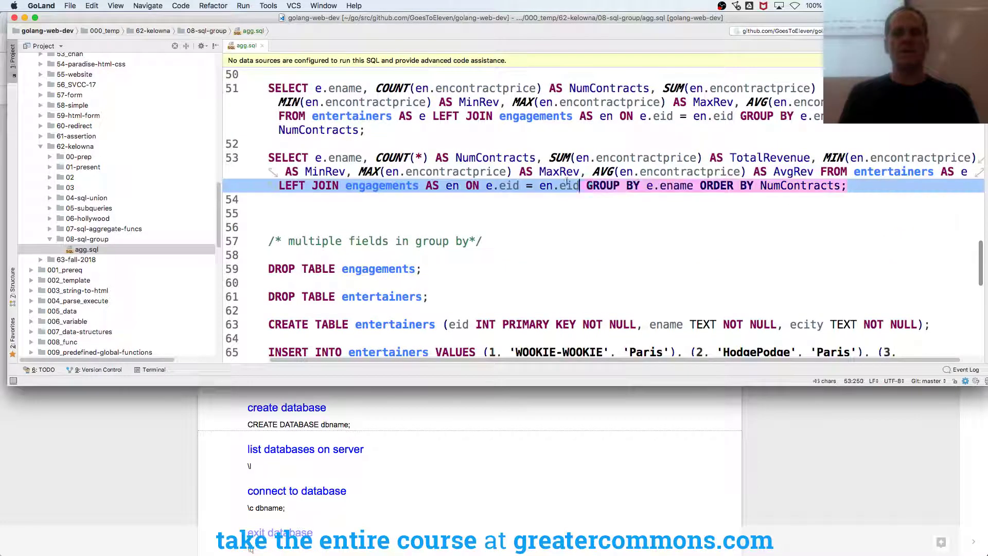
scroll(262, 157, "down", 1)
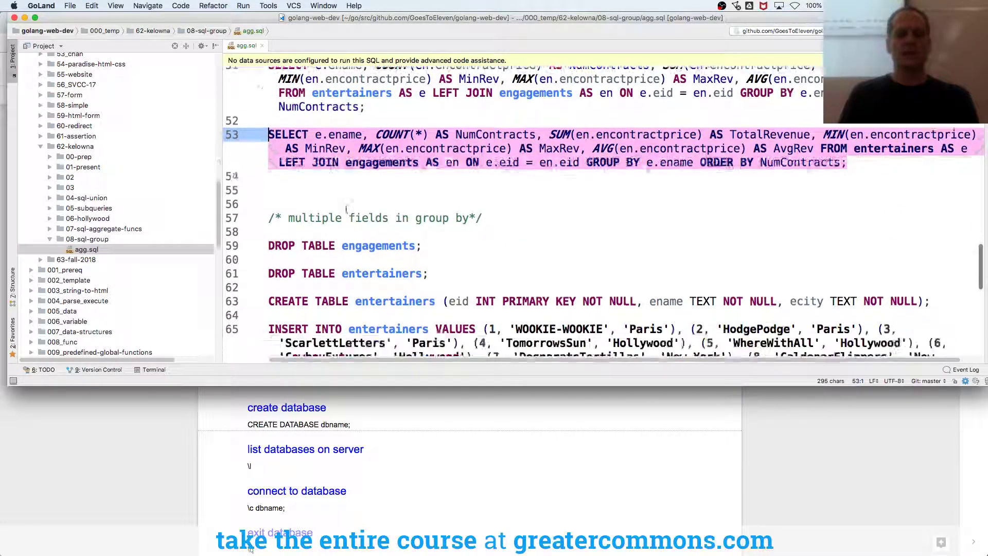
scroll(309, 194, "down", 5)
scroll(370, 240, "down", 3)
left_click(418, 255)
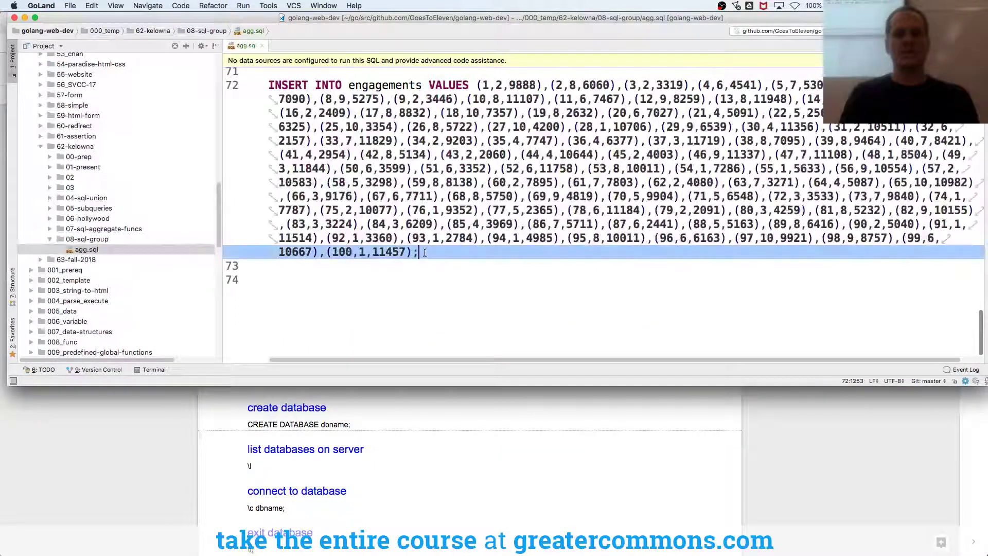
key("Return")
key("Return")
key("ctrl+v")
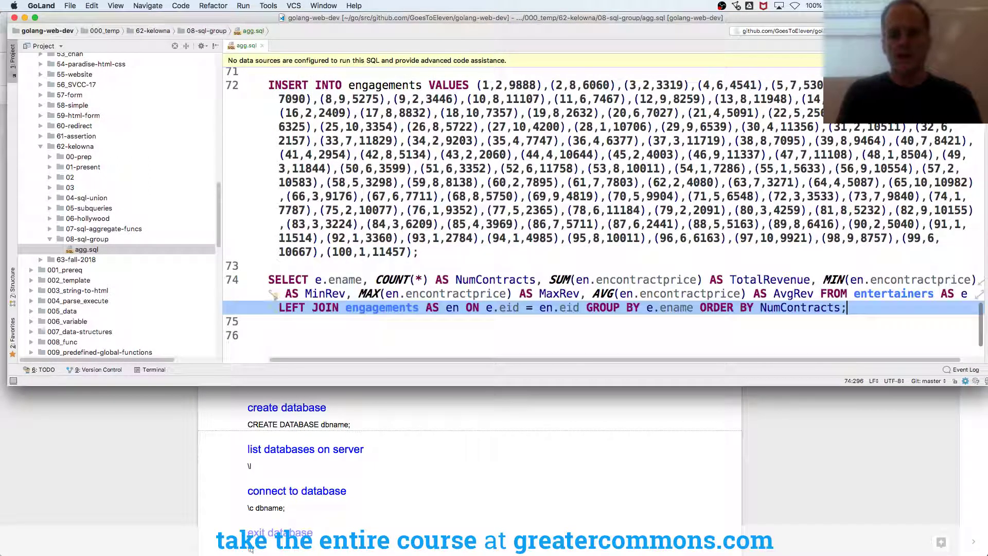
Run the line-74 aggregate query in psql, listing 10 entertainers.
key("shift+Up")
key("shift+Up")
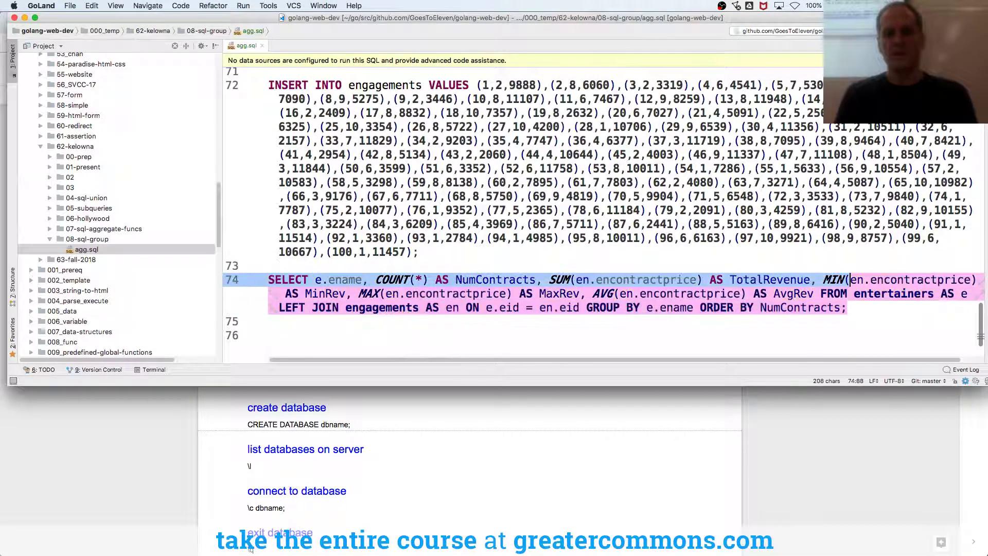
key("shift+Home")
key("super+c")
key("super+Tab")
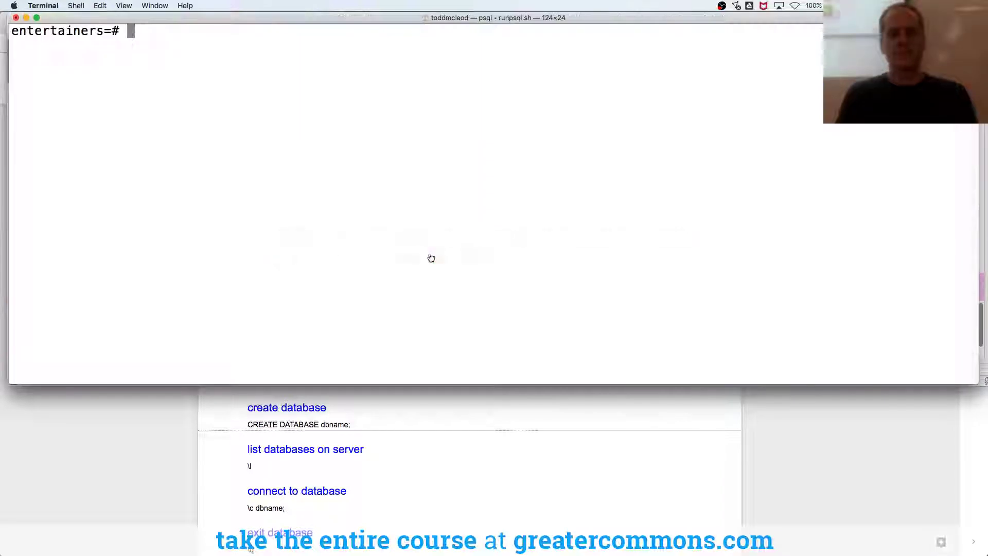
key("super+v")
key("Return")
key("super+Tab")
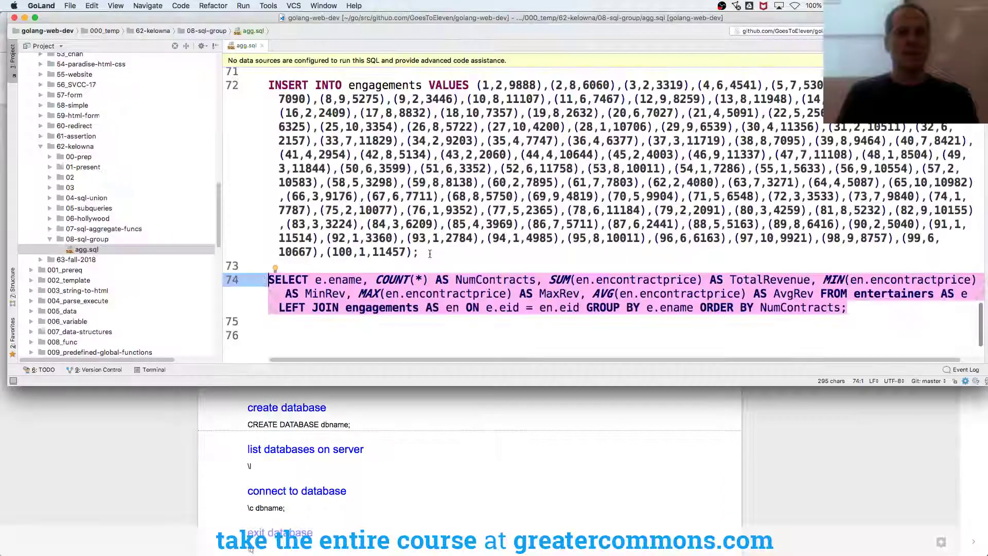
Add e.ecity after e.ename in the line-74 aggregate SELECT.
left_click(373, 279)
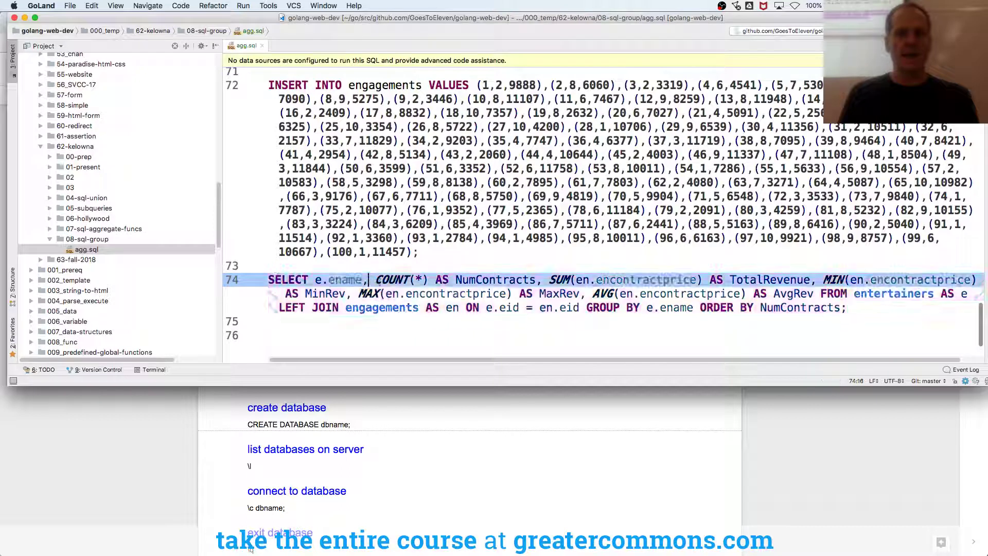
type("e.e")
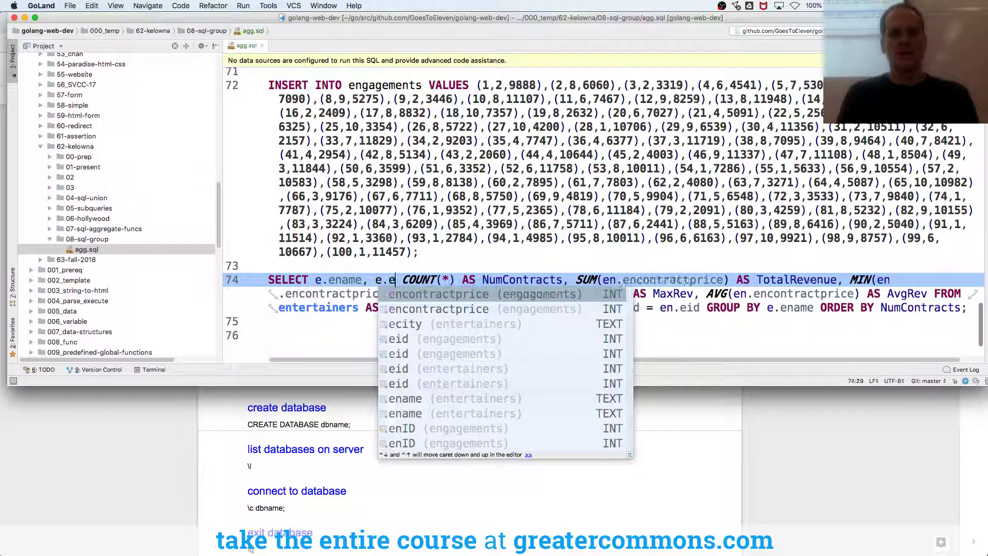
type("city,")
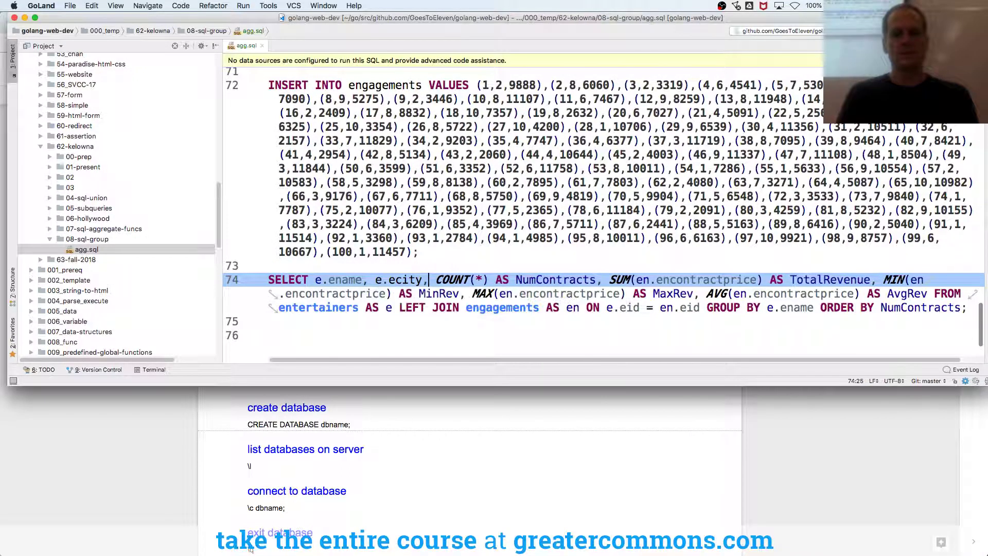
key("super+Left")
key("shift+Down")
key("shift+Down")
key("shift+End")
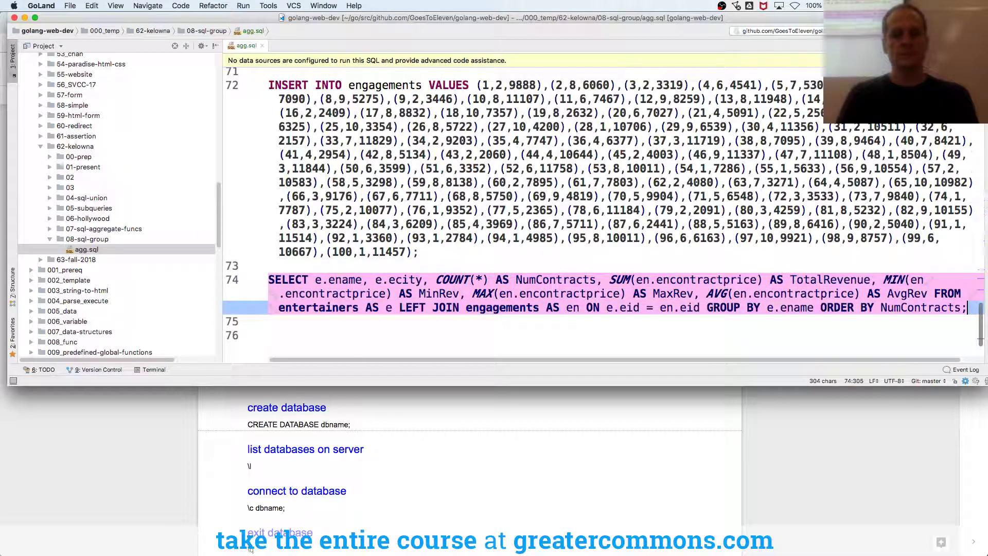
Run the edited query in psql, which errors because ecity isn't in GROUP BY.
key("super+c")
key("super+Tab")
key("super+v")
key("Return")
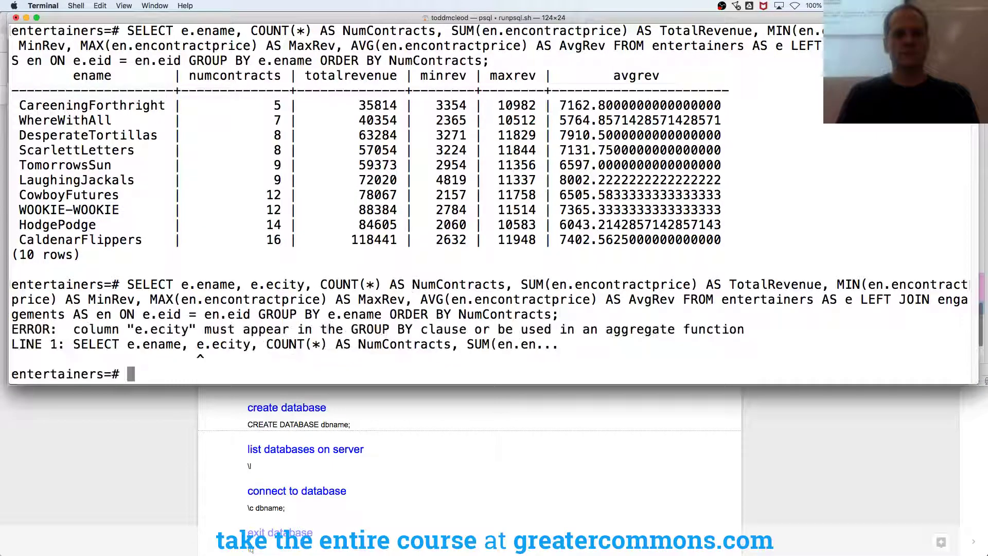
key("super+Tab")
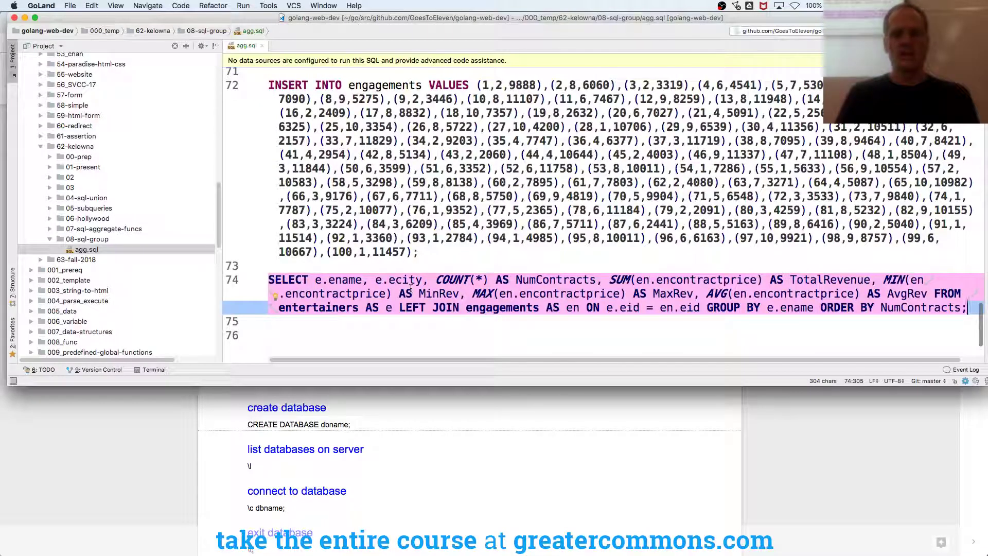
key("super+Tab")
key("super+Tab")
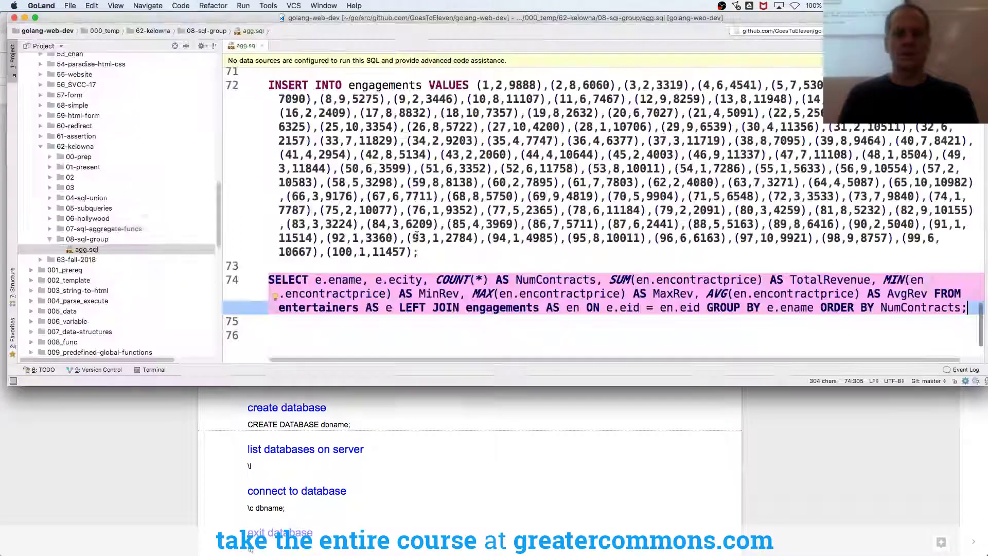
key("super+Tab")
key("super+Tab")
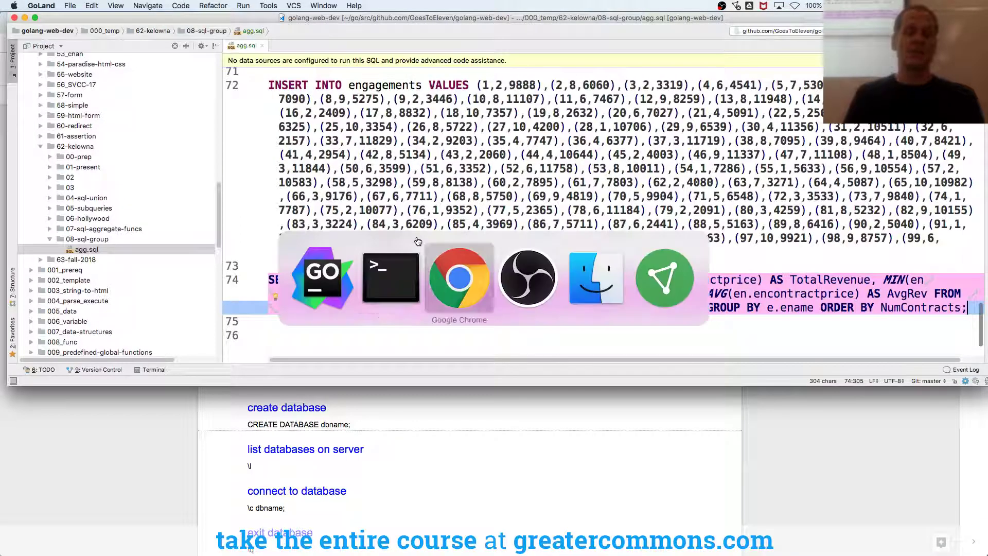